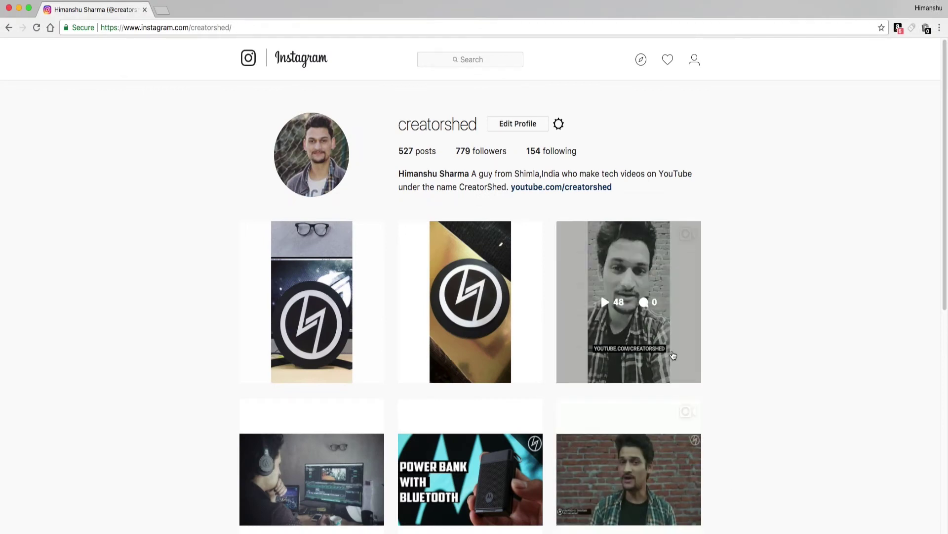
pyautogui.scroll(-3, 758, 381)
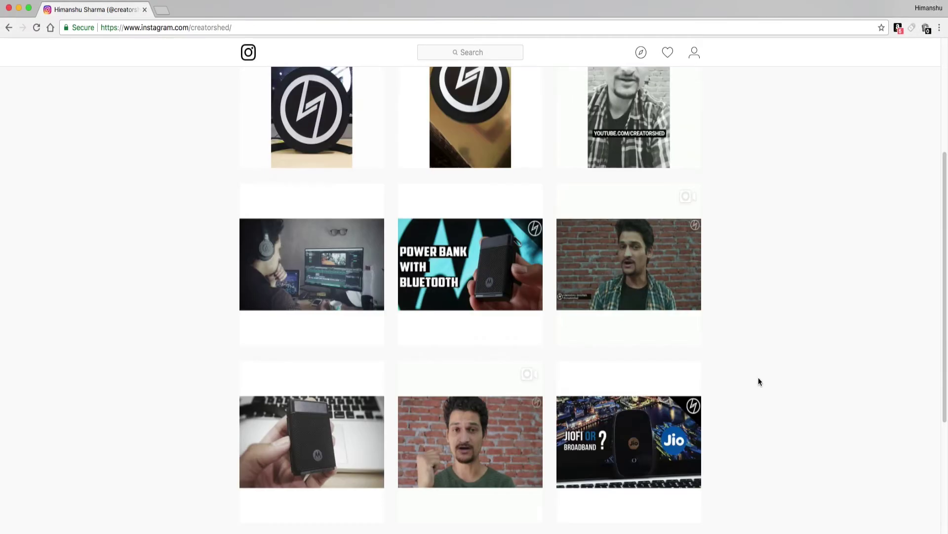
pyautogui.scroll(3, 758, 381)
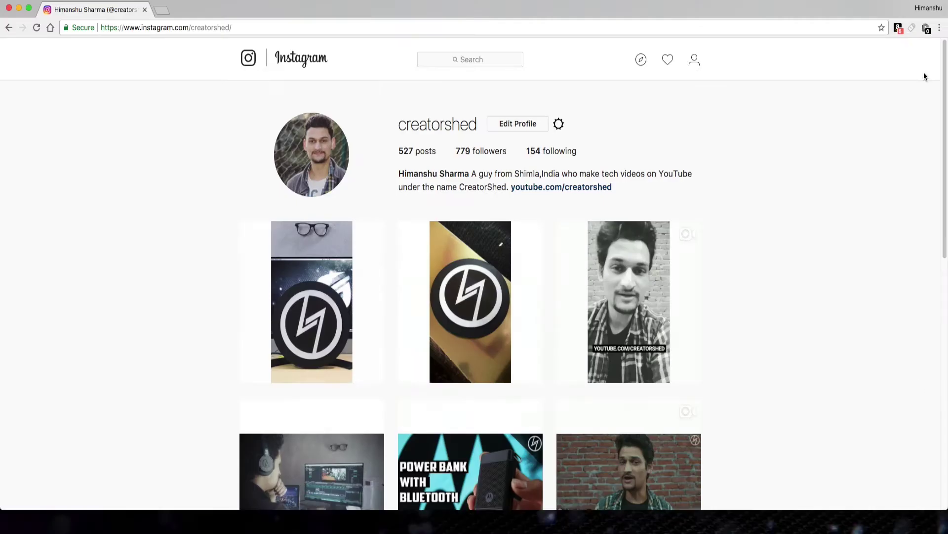
# - Open Chrome's Developer Tools beside the creatorshed Instagram profile from the More Tools menu
pyautogui.click(935, 27)
pyautogui.moveTo(774, 249)
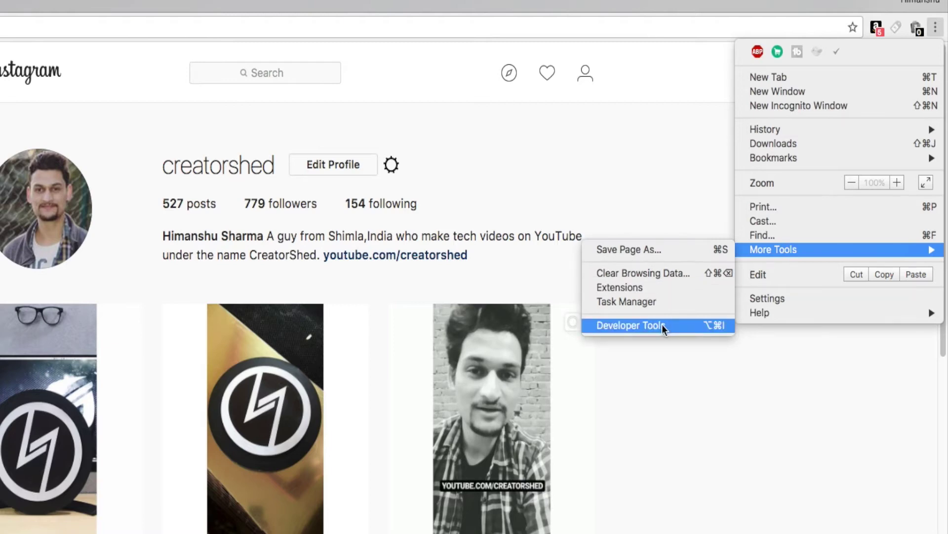
pyautogui.click(662, 324)
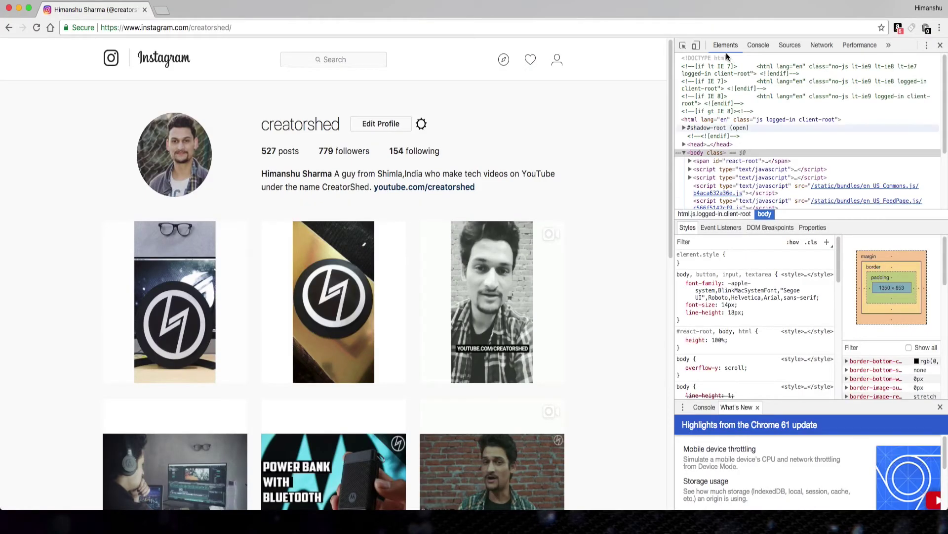
# - Load Instagram's mobile site through device emulation, then close DevTools
pyautogui.click(697, 46)
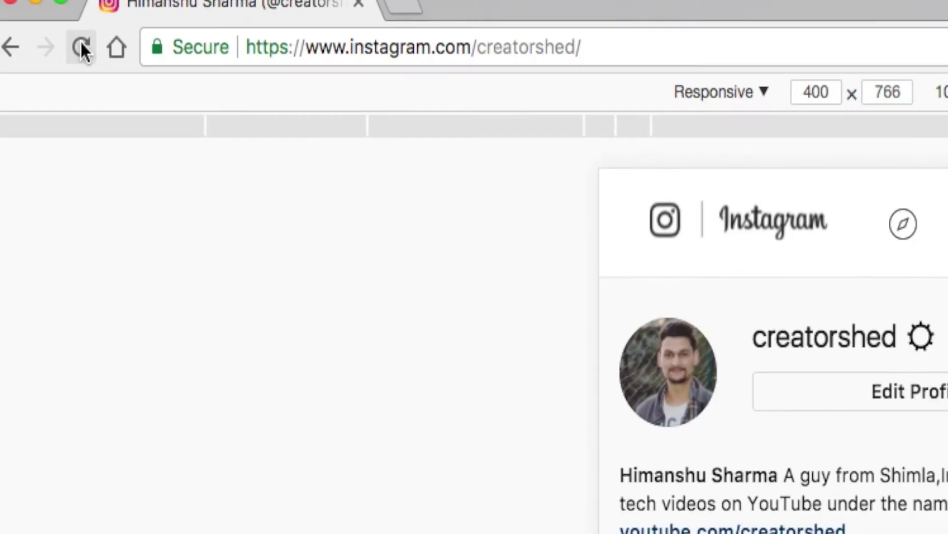
pyautogui.click(37, 27)
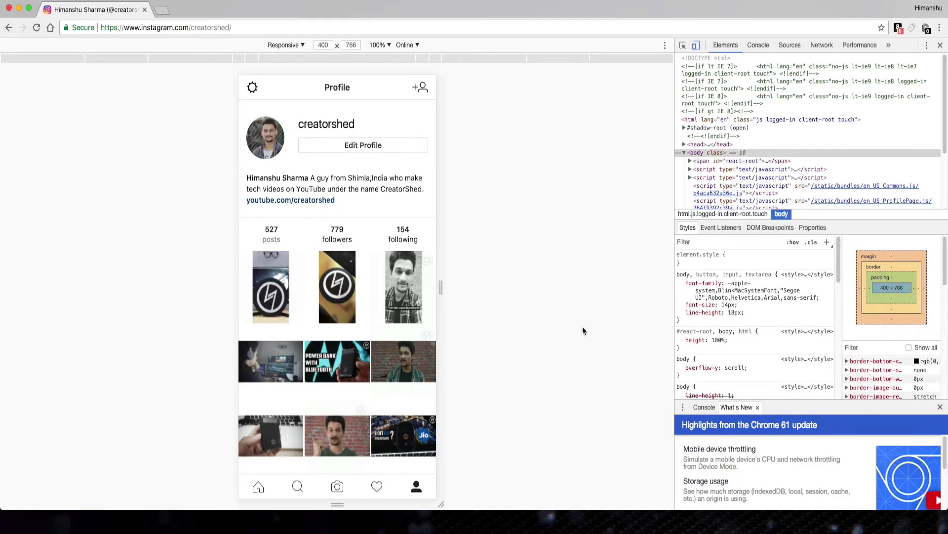
pyautogui.click(940, 46)
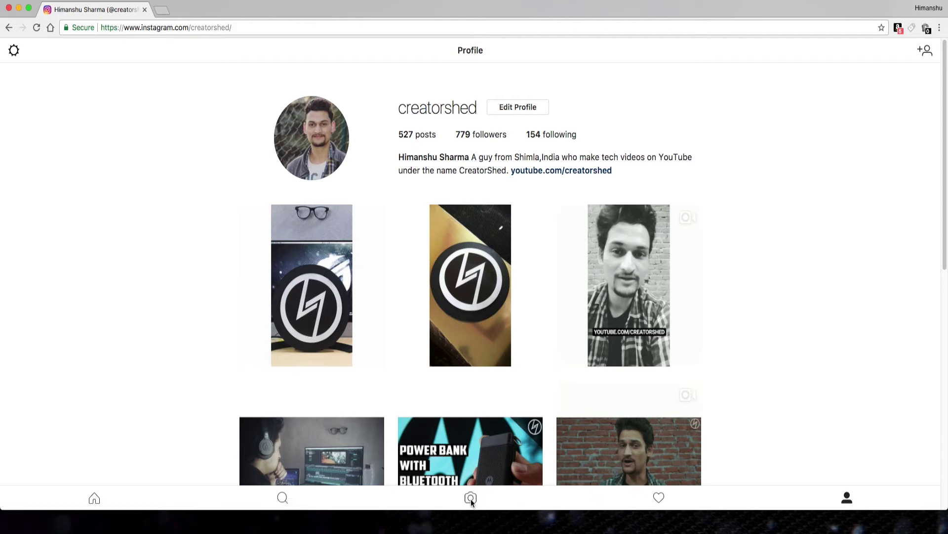
# - Post instaa.jpg, rotated upright, with the YouTube gear caption
pyautogui.click(470, 498)
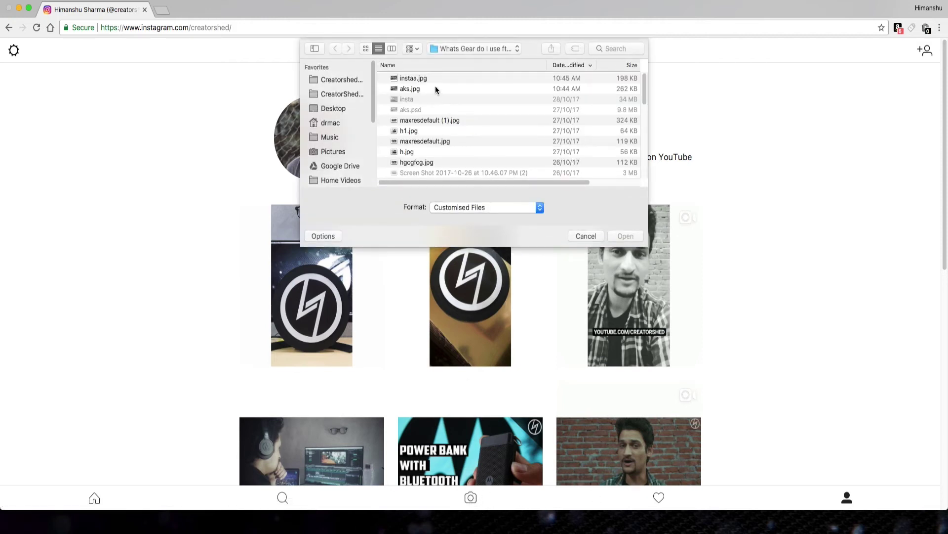
pyautogui.click(431, 78)
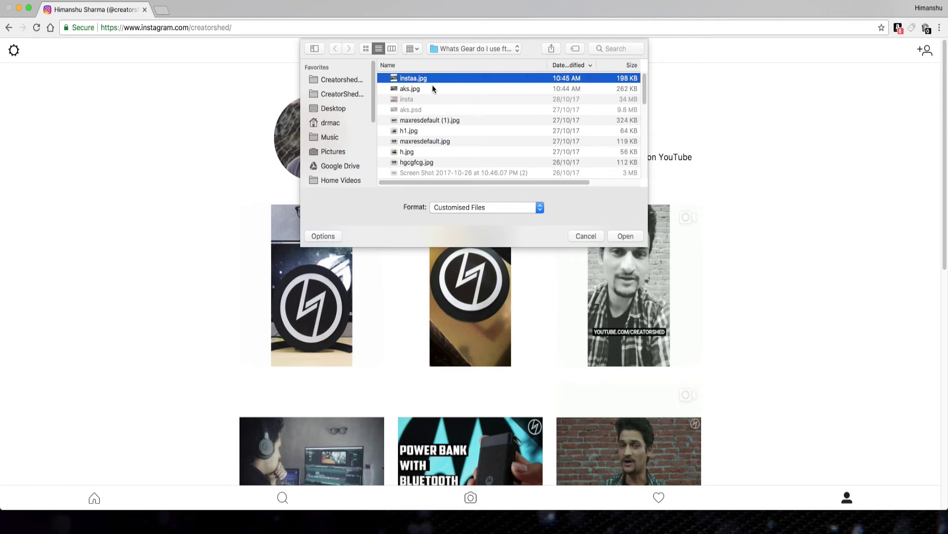
pyautogui.click(624, 234)
pyautogui.scroll(-10, 623, 281)
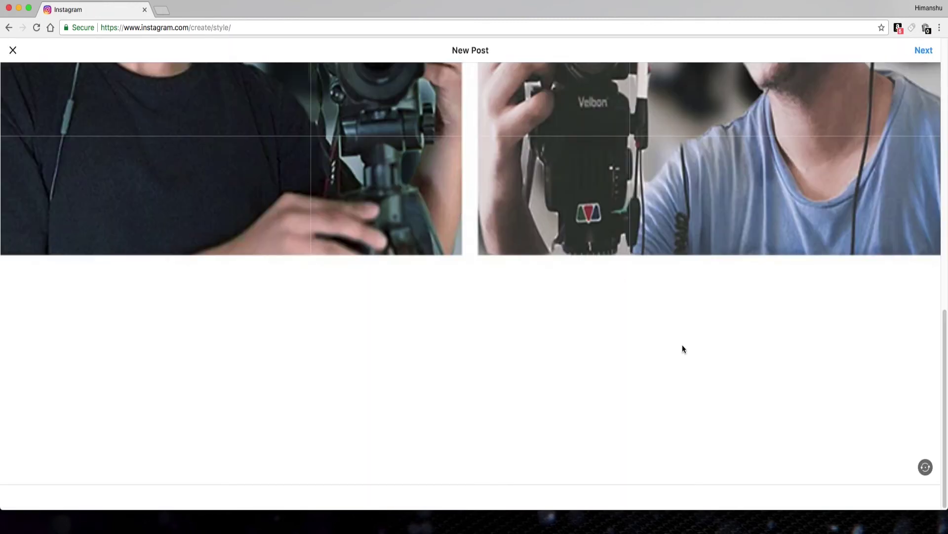
pyautogui.click(924, 465)
pyautogui.click(924, 465)
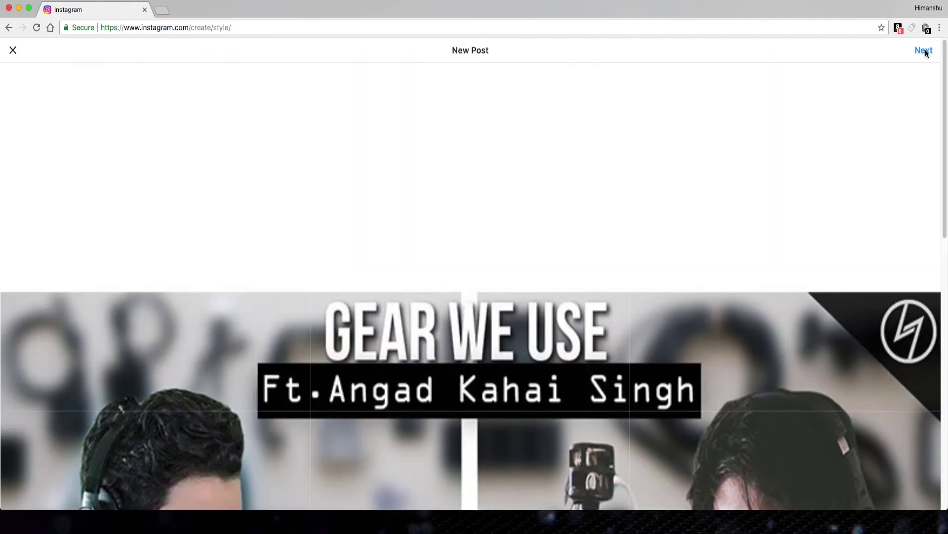
pyautogui.click(924, 50)
pyautogui.write('What gear we use to make our YouTube videos ft. @thenocturnalbird')
pyautogui.click(923, 50)
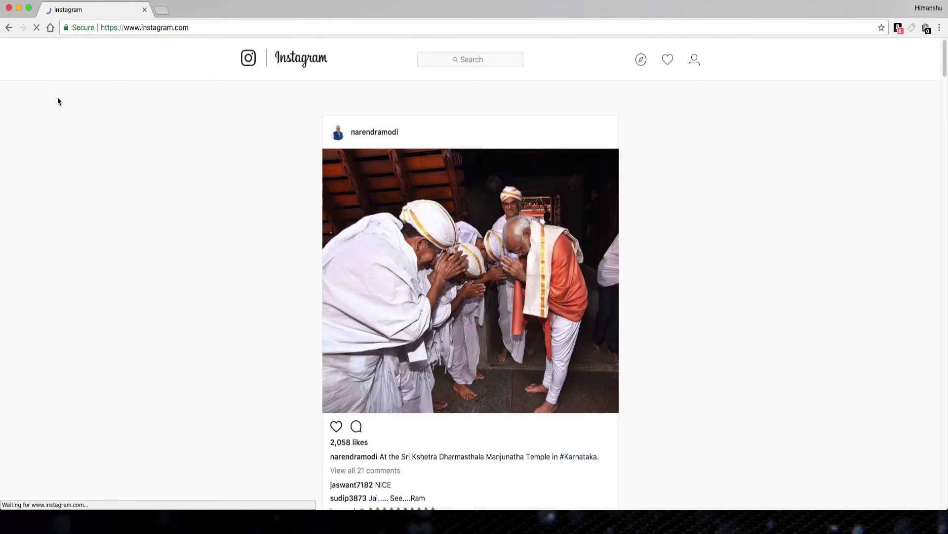
pyautogui.scroll(-1, 60, 110)
pyautogui.scroll(-4, 60, 110)
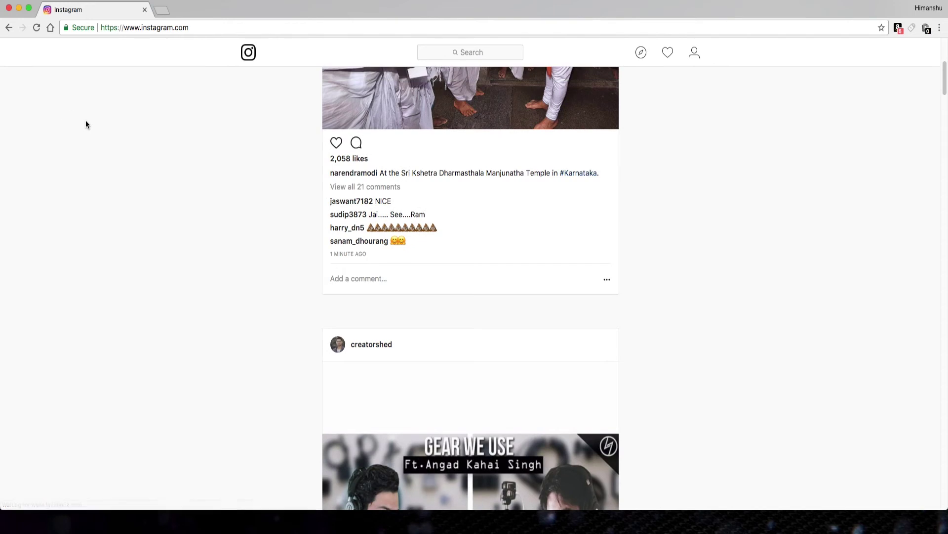
pyautogui.scroll(-1, 95, 125)
pyautogui.scroll(-2, 105, 131)
pyautogui.scroll(-1, 105, 131)
pyautogui.scroll(-1, 105, 132)
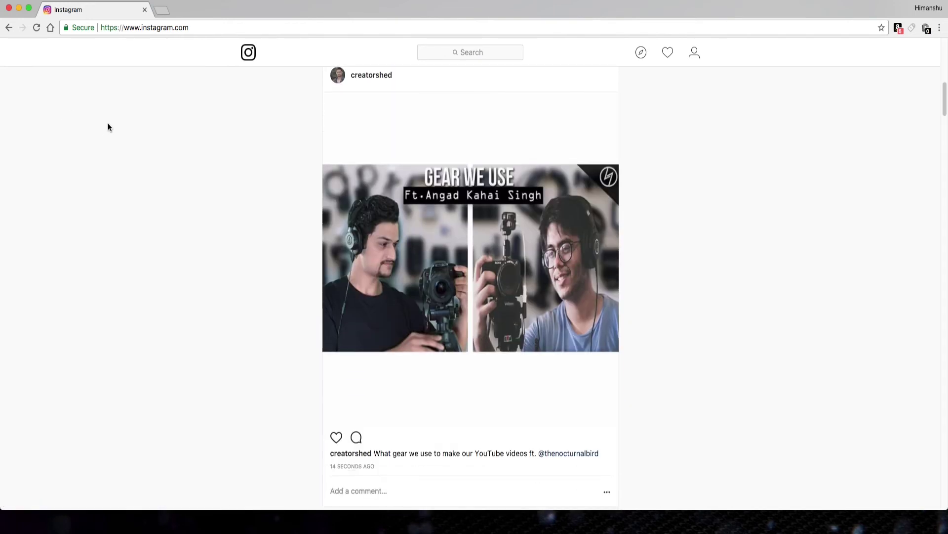
pyautogui.scroll(-1, 108, 126)
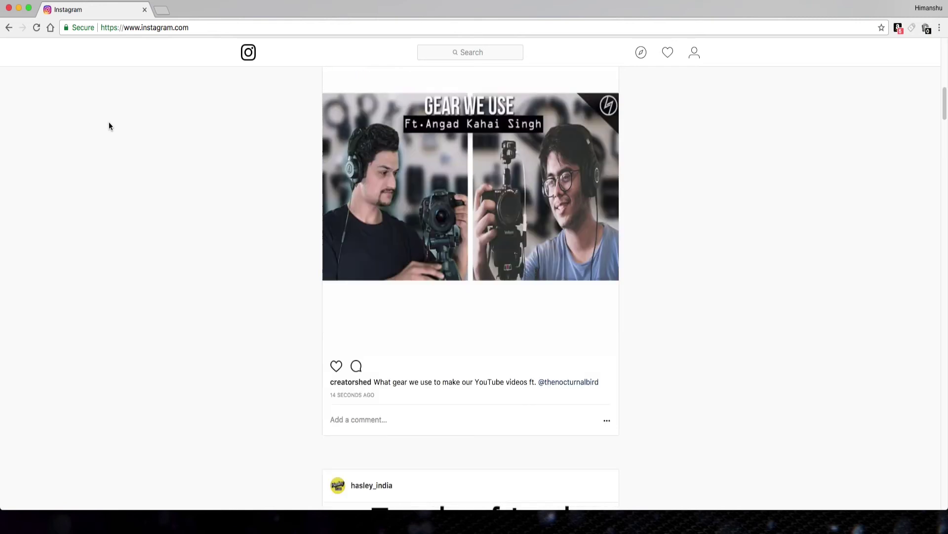
pyautogui.scroll(2, 109, 126)
pyautogui.scroll(2, 117, 131)
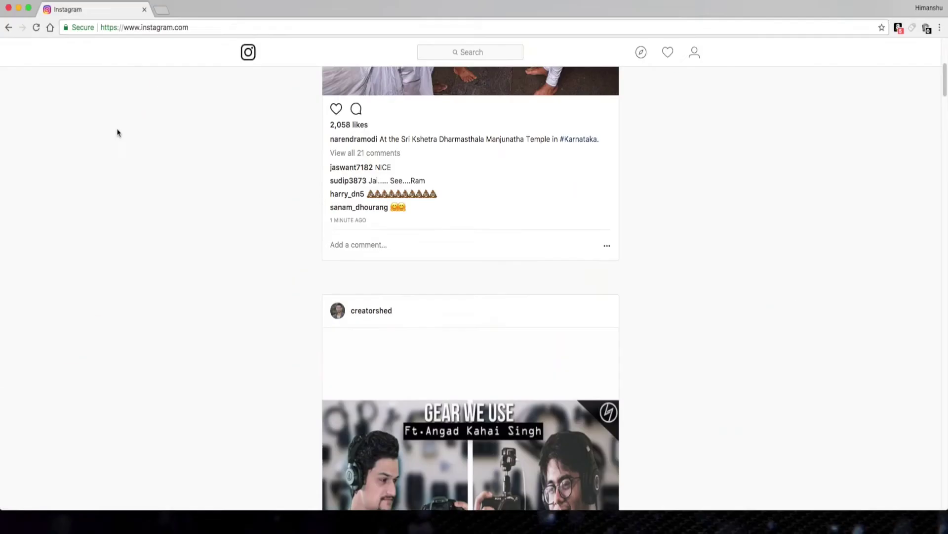